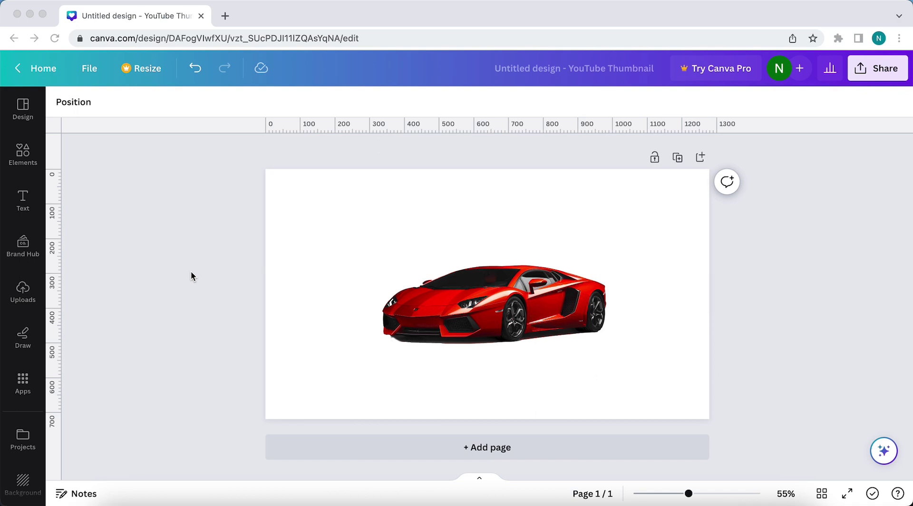
- Check the car image, then open the Mockups library from the sidebar
click(450, 289)
click(211, 293)
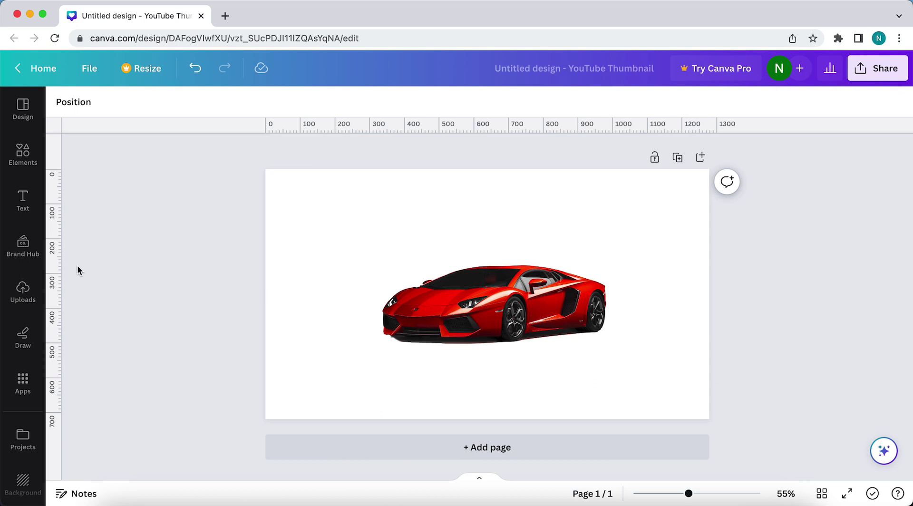
scroll(23, 238, down, 3)
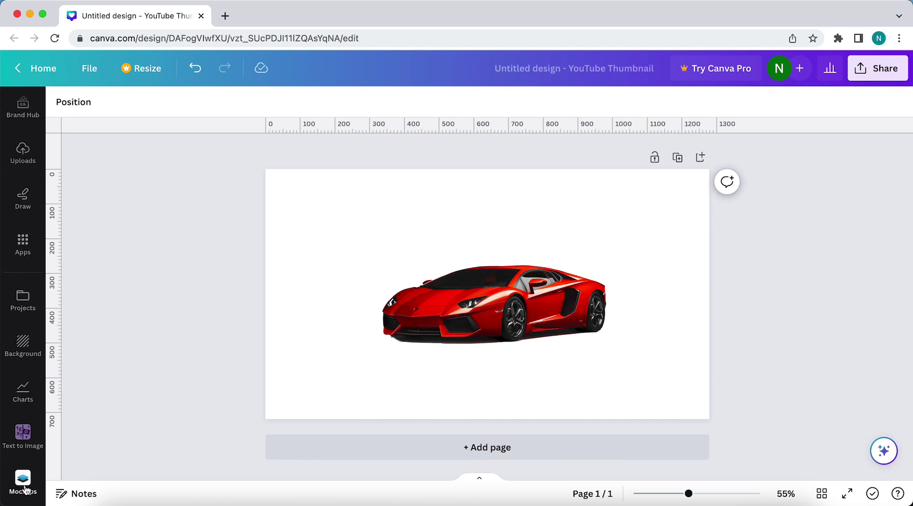
scroll(26, 378, up, 3)
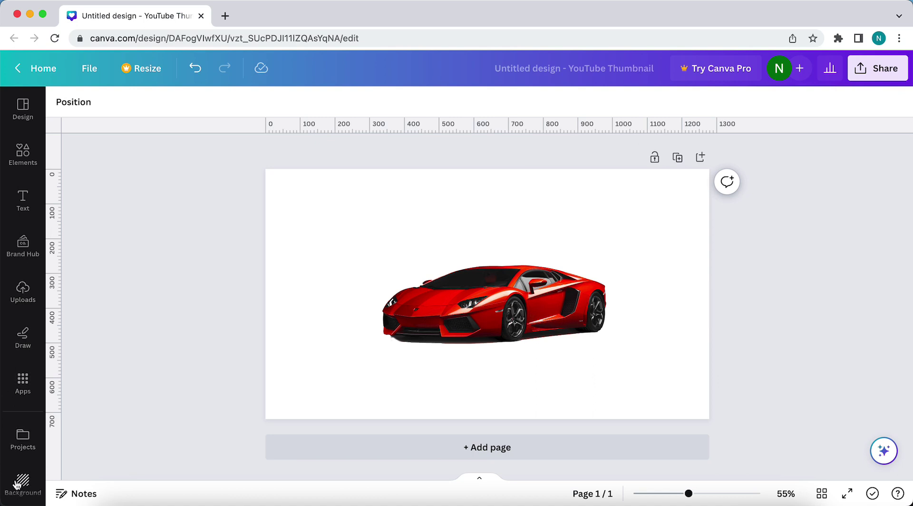
scroll(19, 481, down, 2)
scroll(16, 482, down, 1)
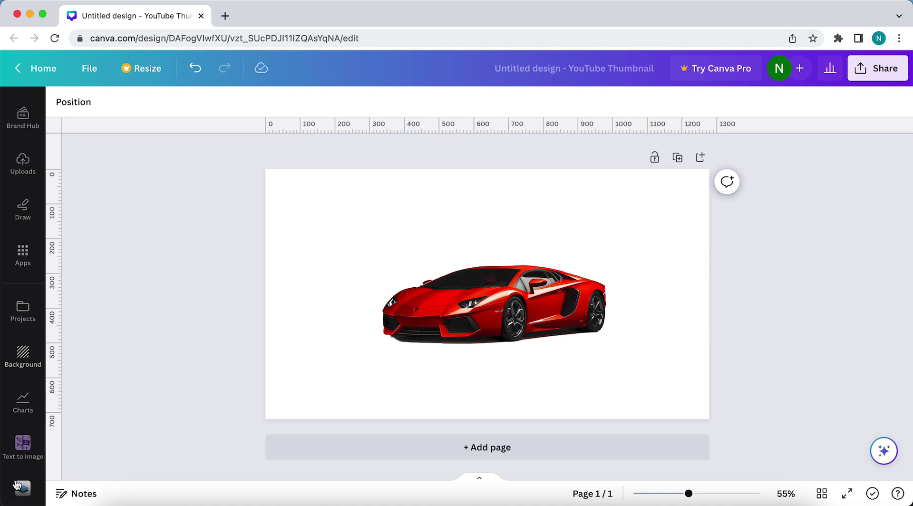
click(21, 484)
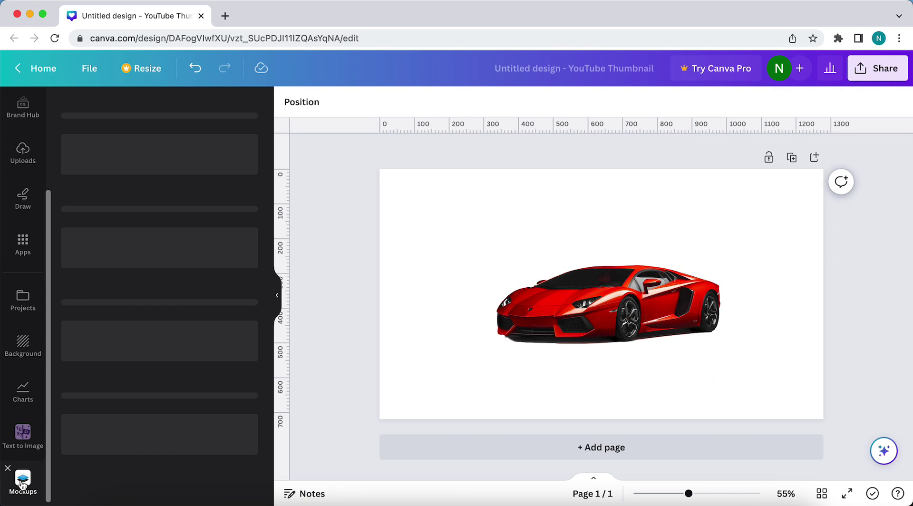
- Browse all Popular mockups, then return to the mockup category overview
scroll(92, 343, down, 9)
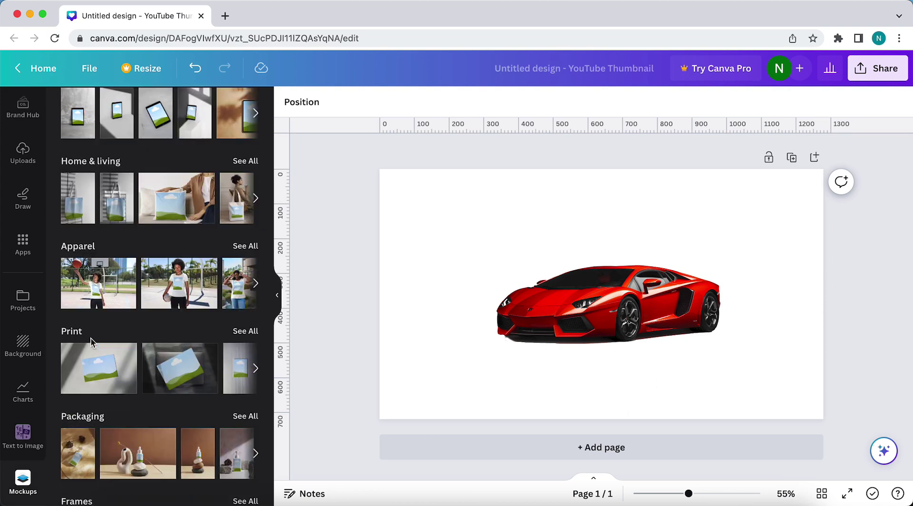
scroll(92, 343, up, 9)
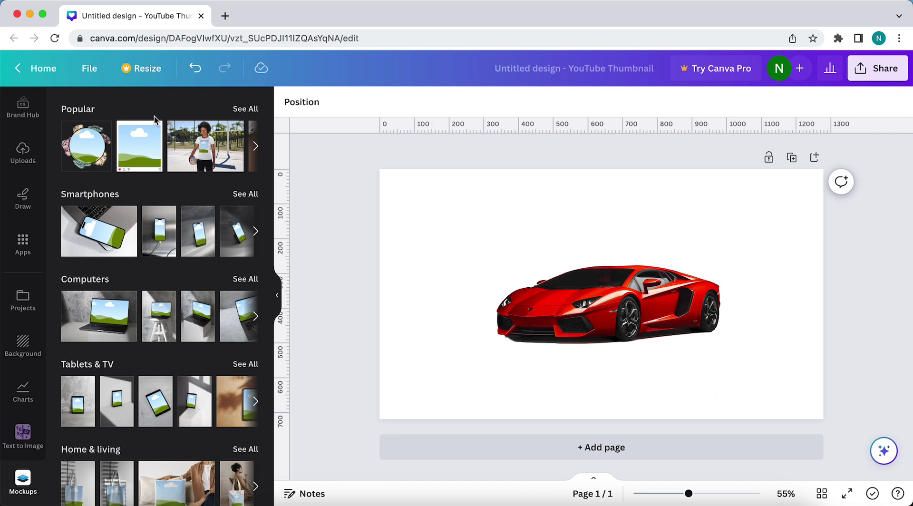
click(241, 110)
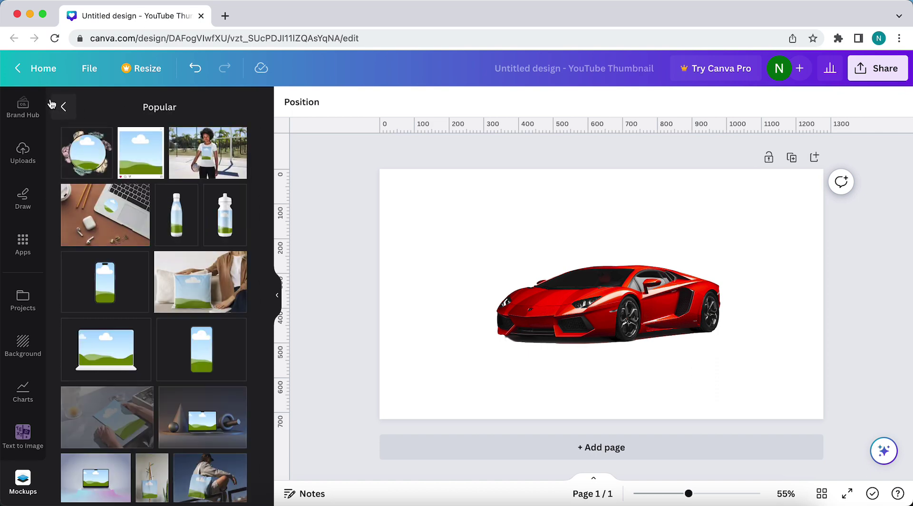
scroll(128, 267, down, 3)
scroll(130, 282, up, 5)
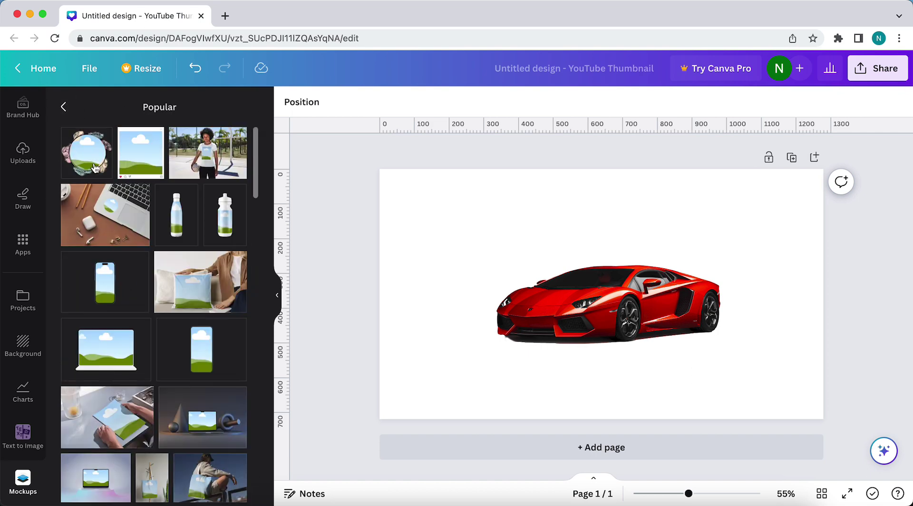
click(63, 106)
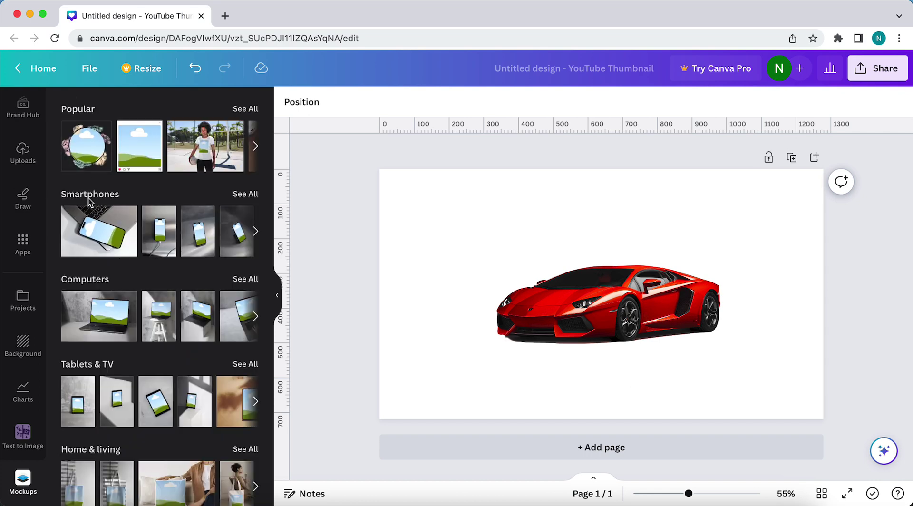
scroll(93, 362, down, 3)
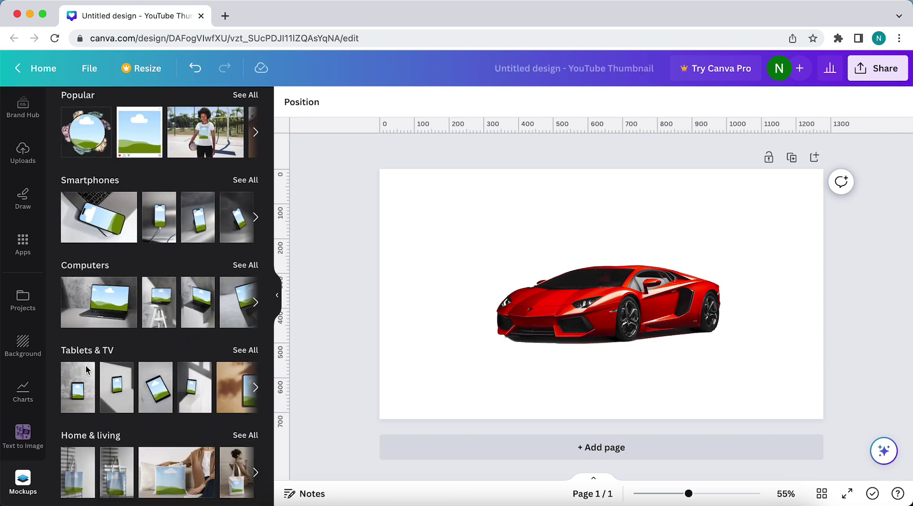
scroll(87, 371, up, 3)
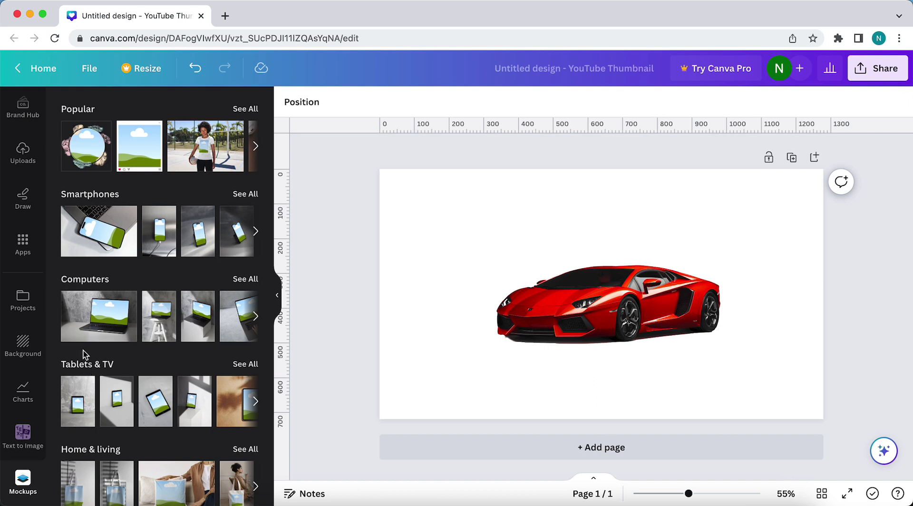
- Add the laptop-on-desk mockup, drop the car image onto its screen, and enlarge it
click(107, 317)
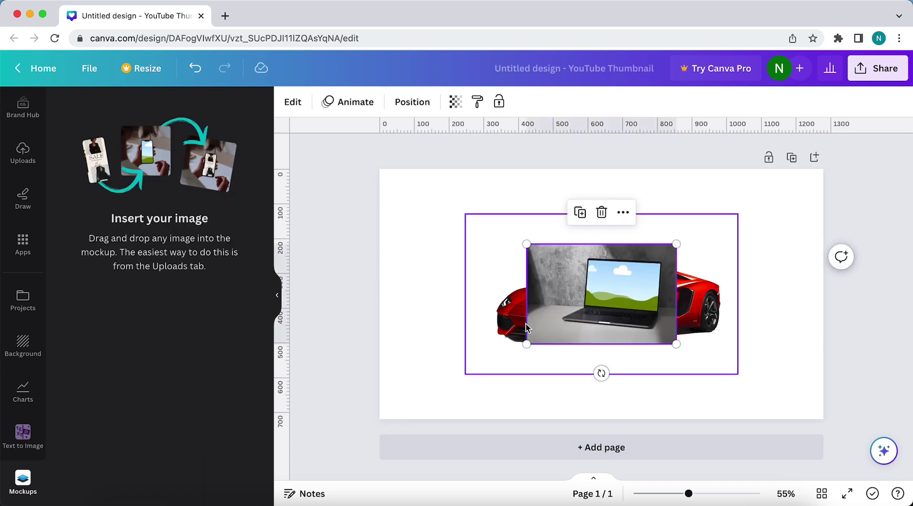
drag(561, 305, 437, 246)
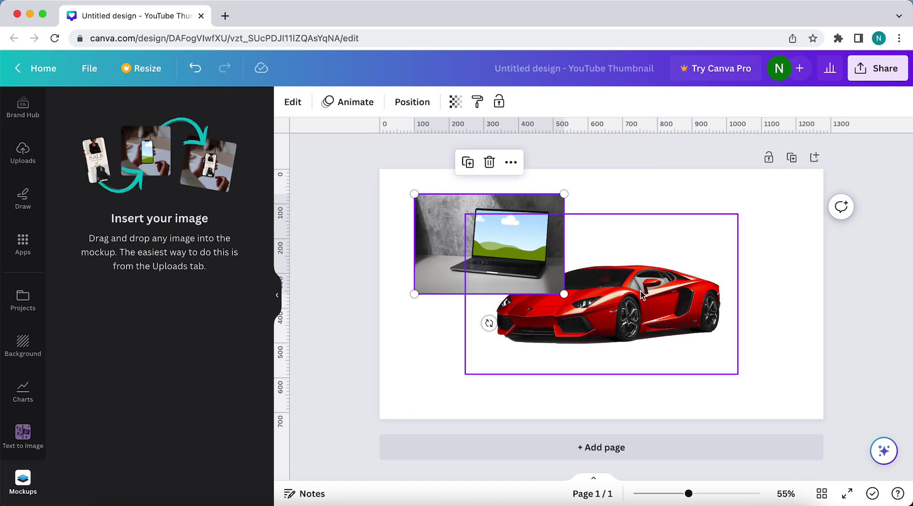
click(642, 309)
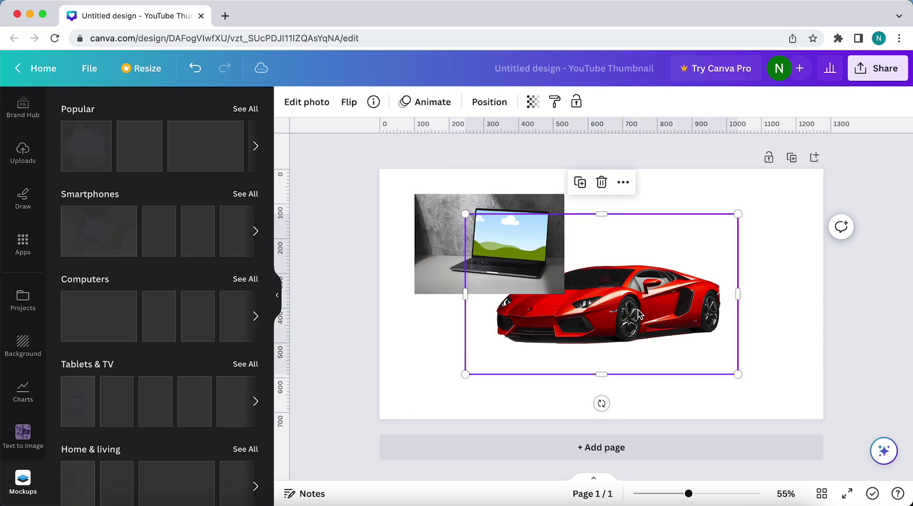
drag(630, 310, 522, 254)
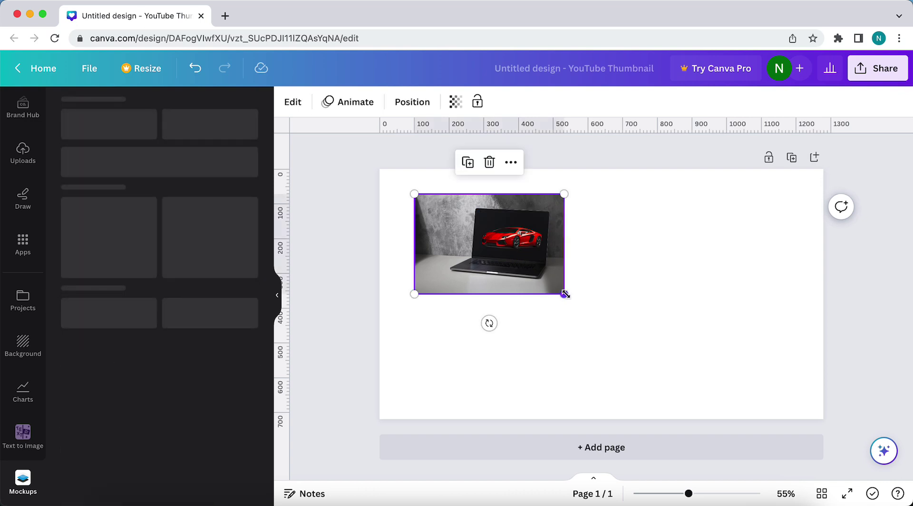
drag(565, 294, 723, 398)
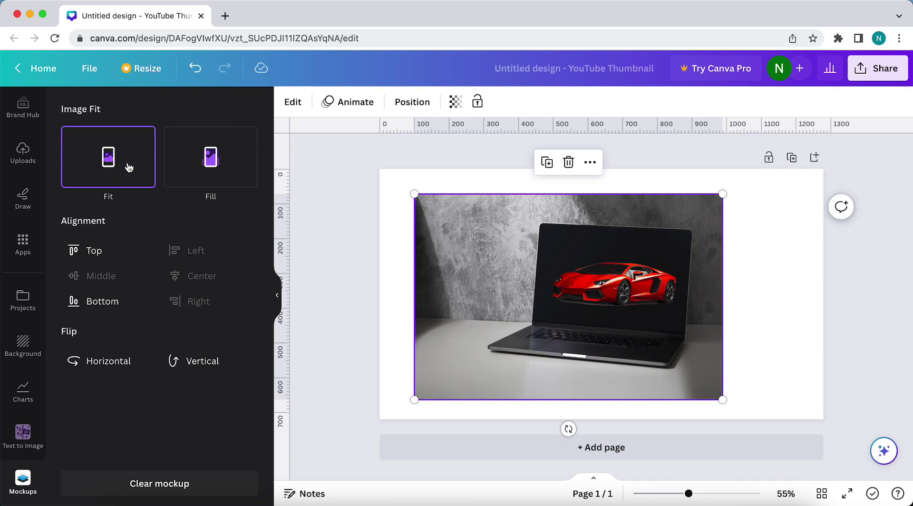
- Try Fill, centre and right alignment for the car on the laptop screen, then remove it
click(187, 163)
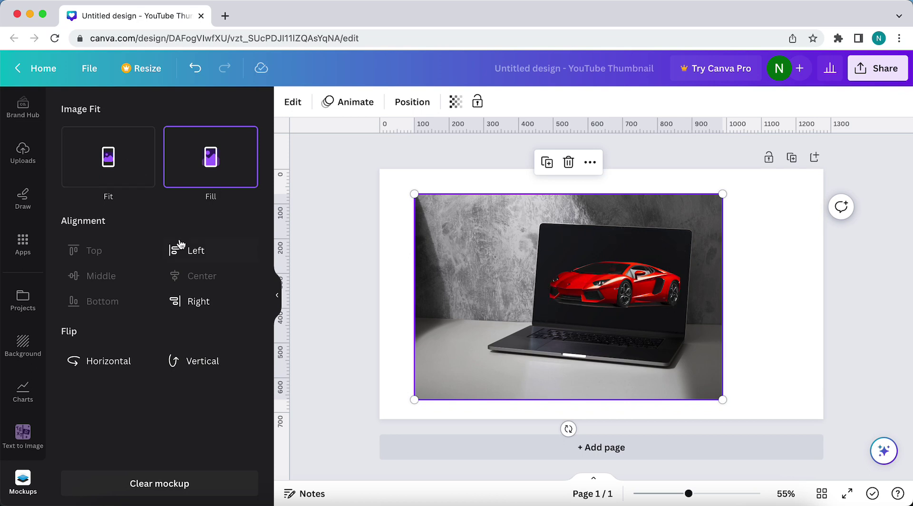
click(173, 276)
click(181, 303)
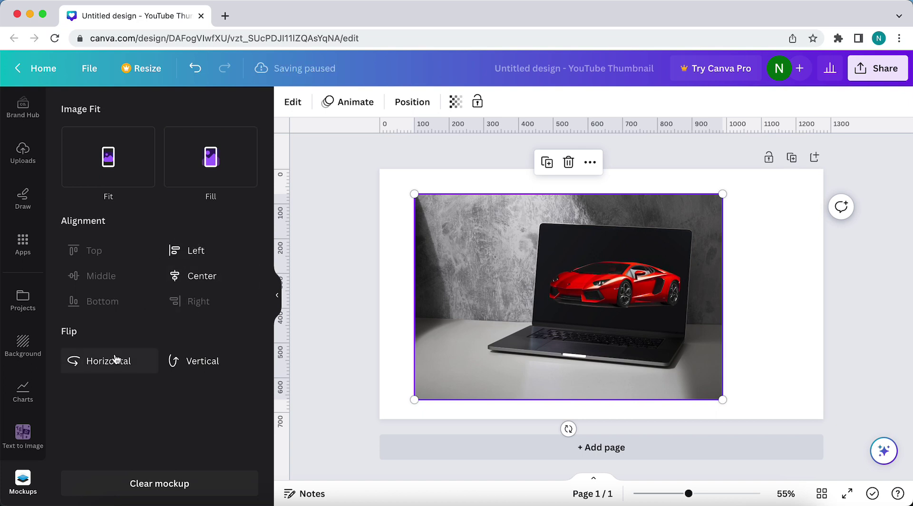
click(156, 484)
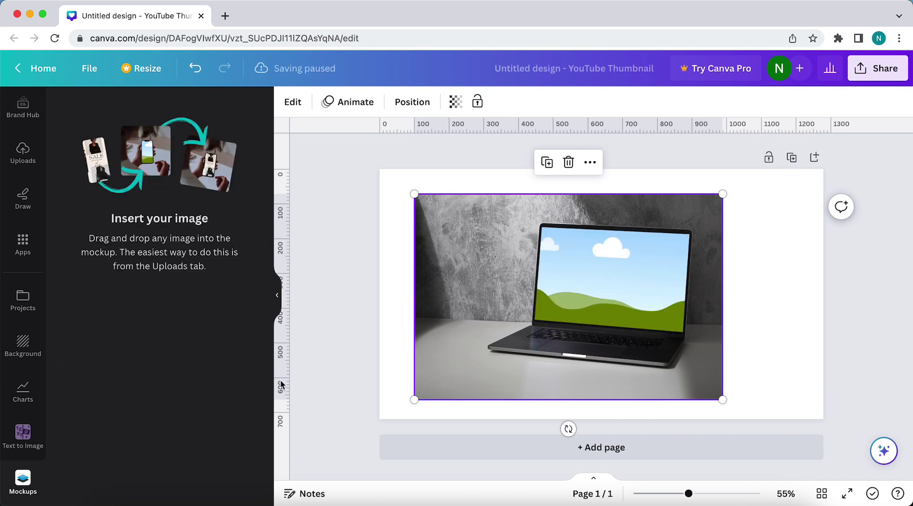
click(321, 306)
- Delete the laptop mockup and restore the car image alone on the page
key(super+z)
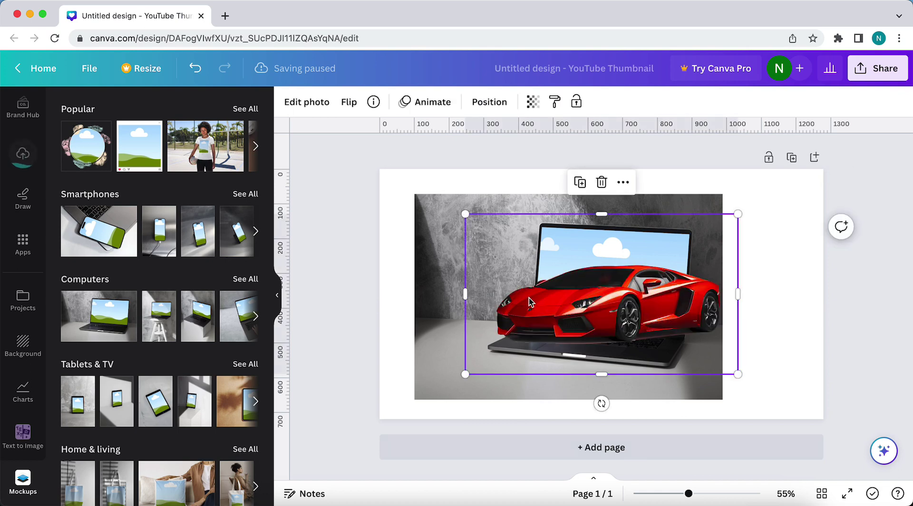
key(super+shift+z)
click(448, 243)
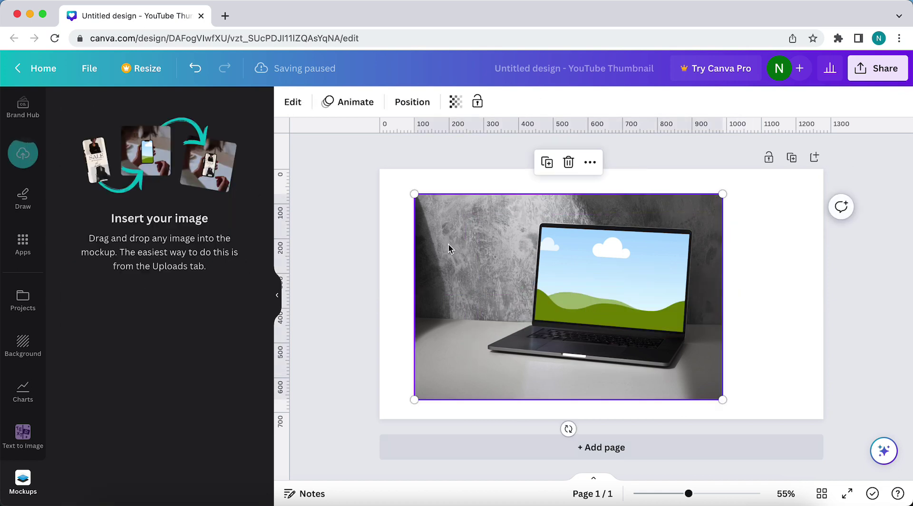
key(BackSpace)
key(super+z)
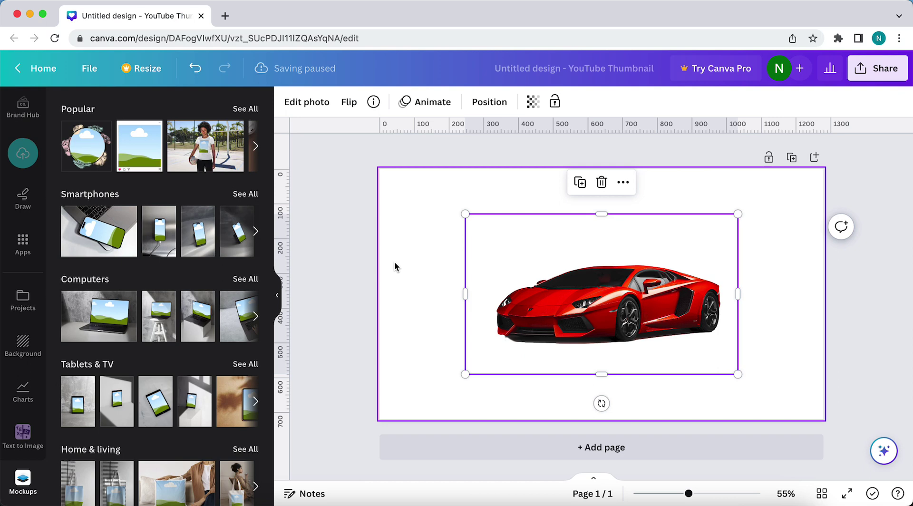
- Add the basketball-court t-shirt mockup, move and enlarge it, and place the car on the shirt
scroll(148, 299, down, 5)
scroll(147, 296, down, 2)
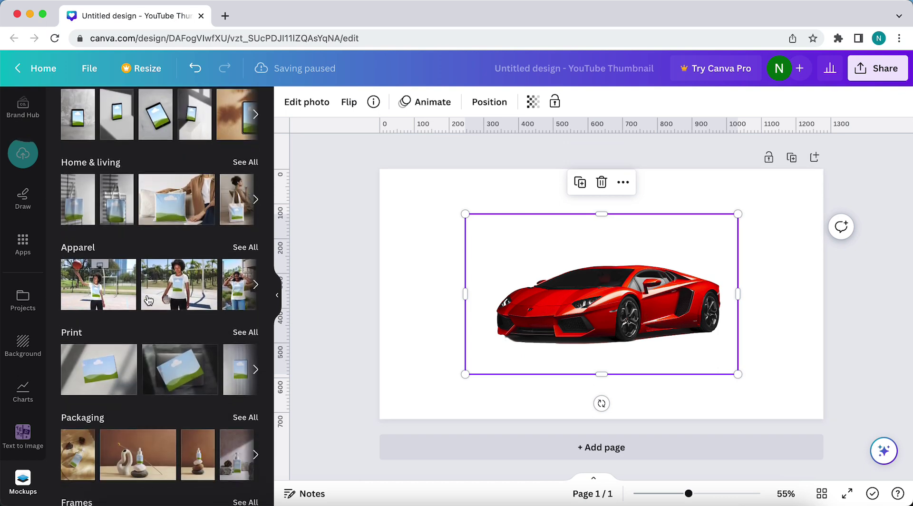
click(109, 286)
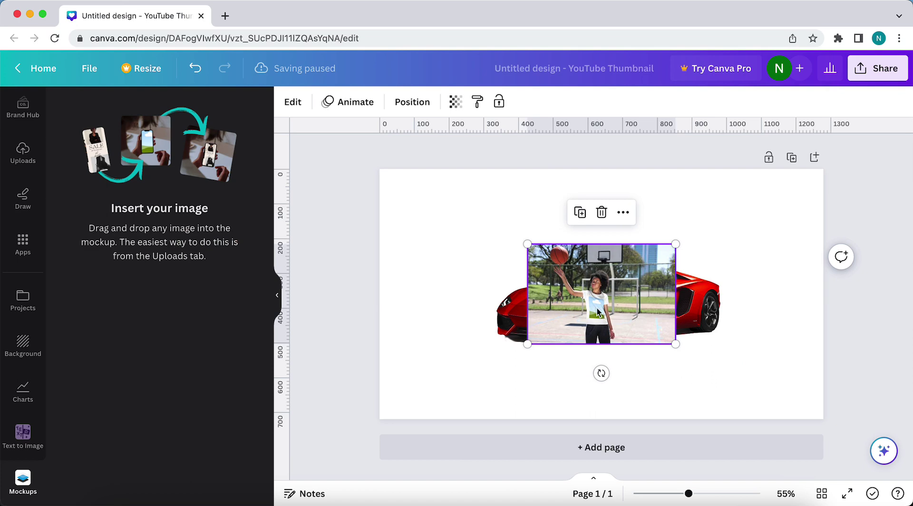
drag(597, 307, 456, 237)
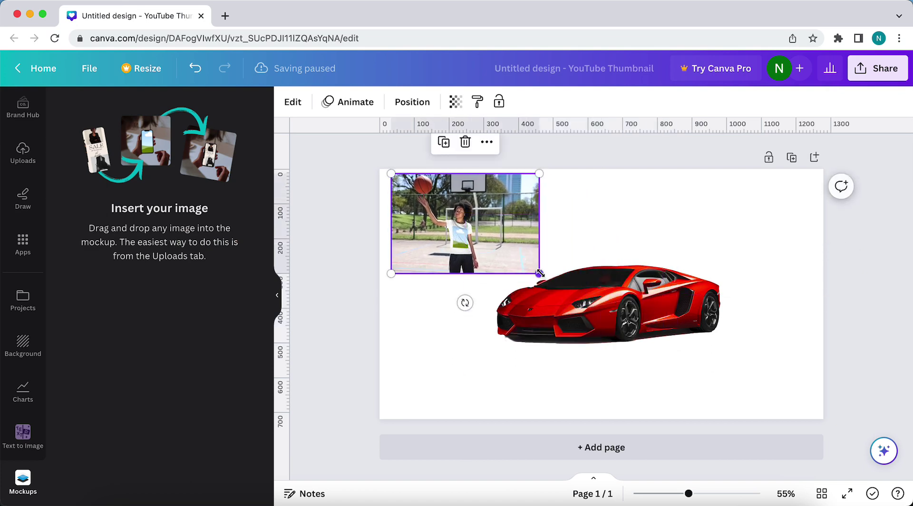
drag(539, 273, 685, 371)
click(716, 314)
drag(716, 313, 538, 273)
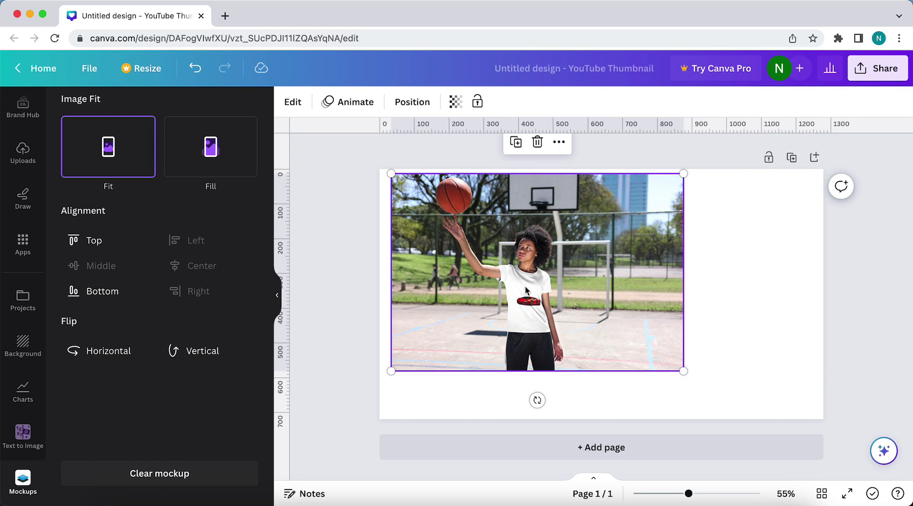
- Try Fill, Fit, Top, Bottom and Middle, leaving the car fitted and vertically centred on the shirt
click(180, 144)
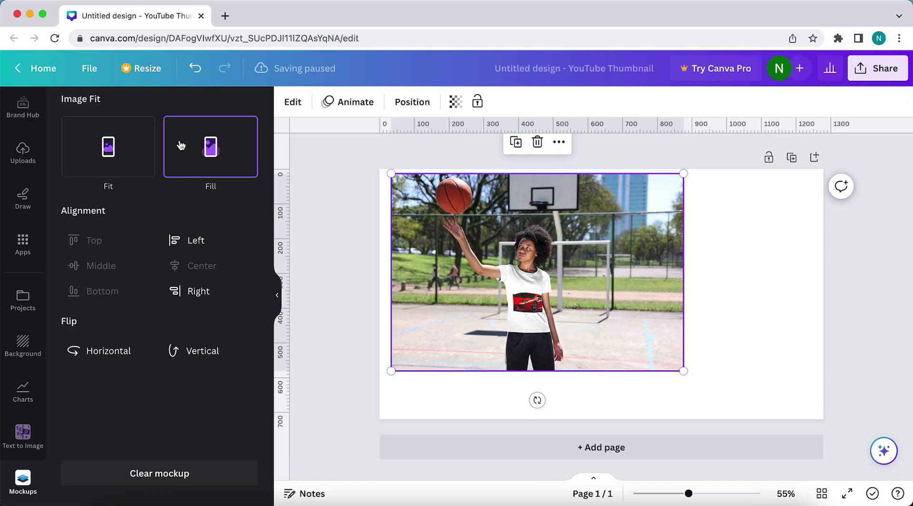
click(152, 174)
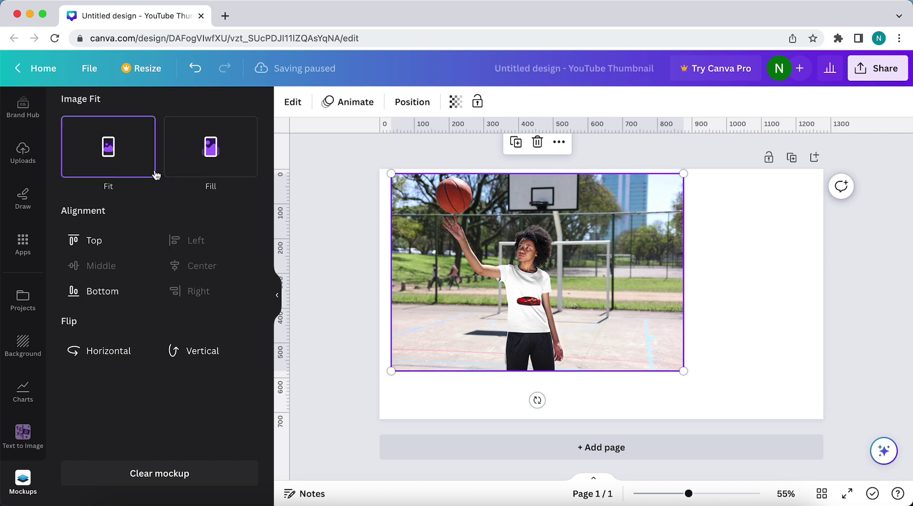
click(124, 245)
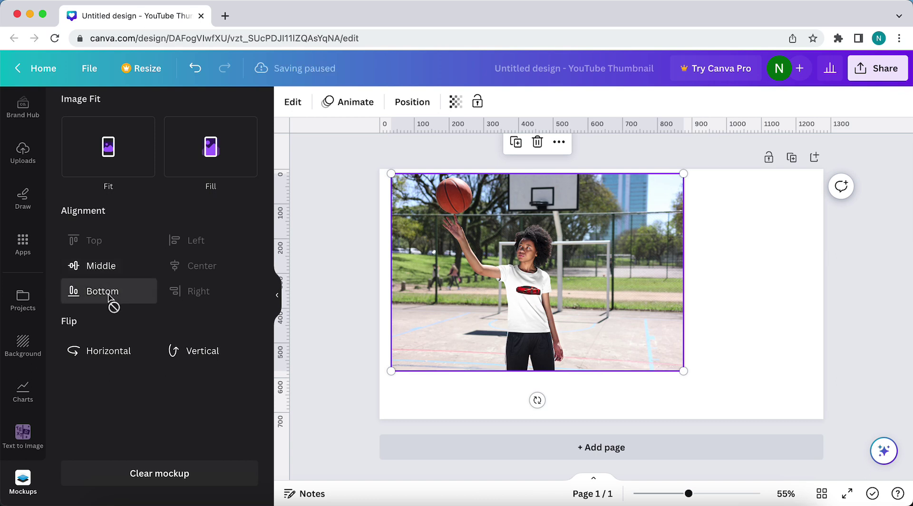
click(109, 292)
click(106, 264)
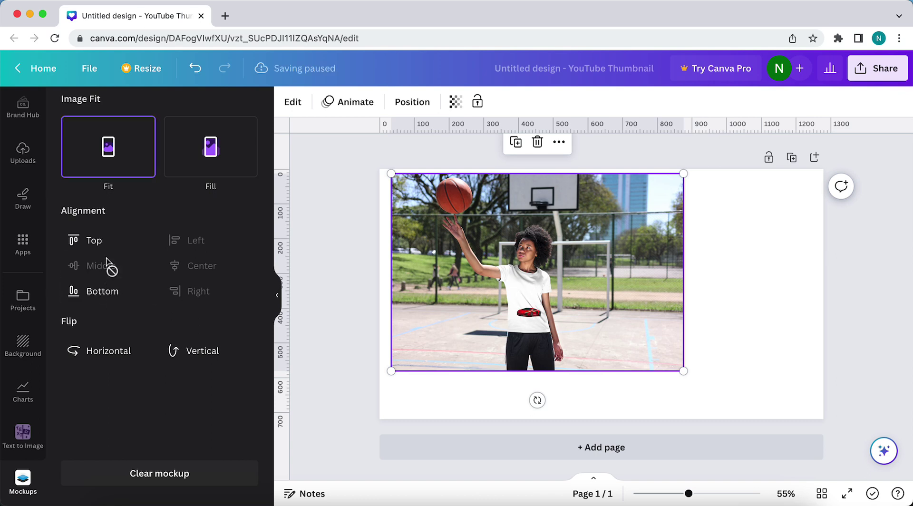
- Enlarge and reposition the t-shirt mockup photo until it covers the whole page
drag(607, 285, 632, 289)
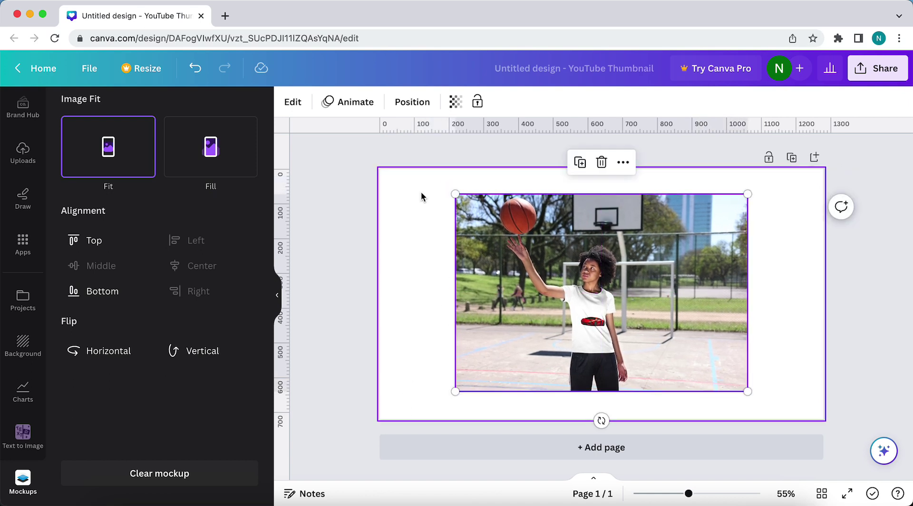
drag(455, 194, 379, 153)
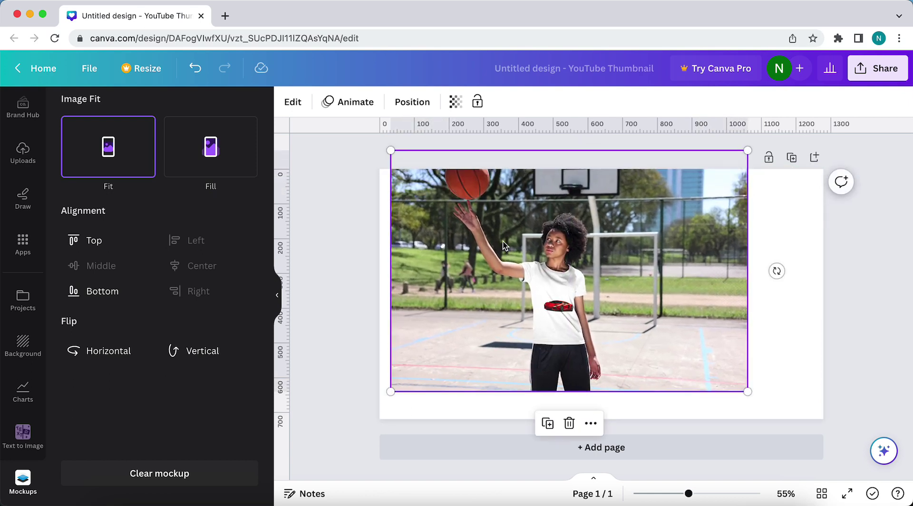
drag(749, 391, 871, 438)
drag(612, 250, 572, 228)
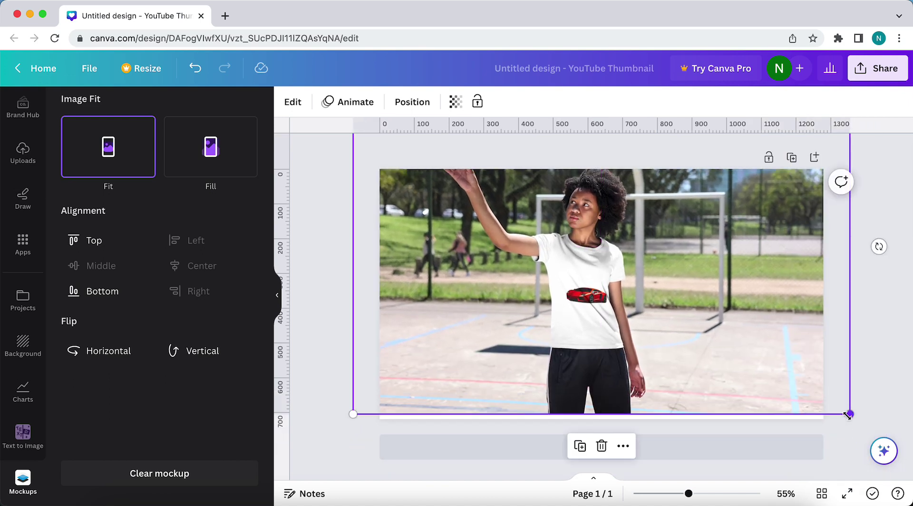
drag(850, 415, 897, 446)
drag(675, 341, 652, 343)
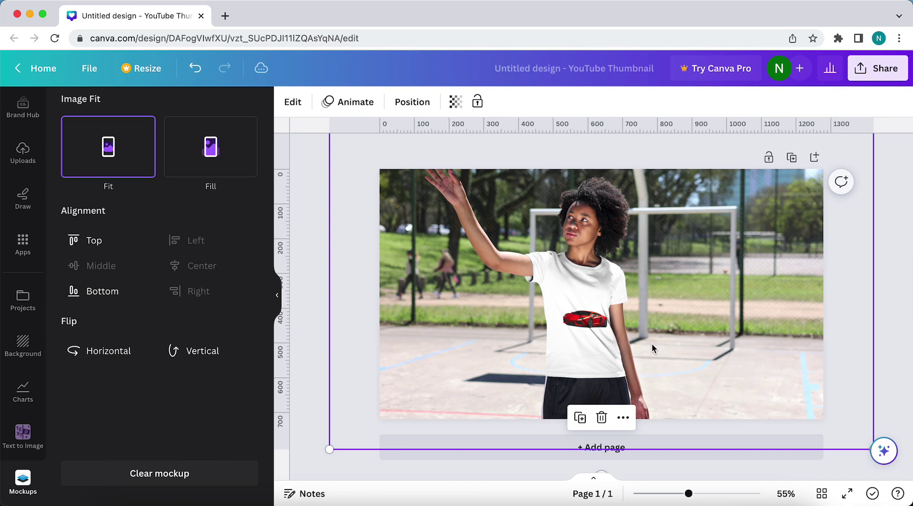
click(887, 330)
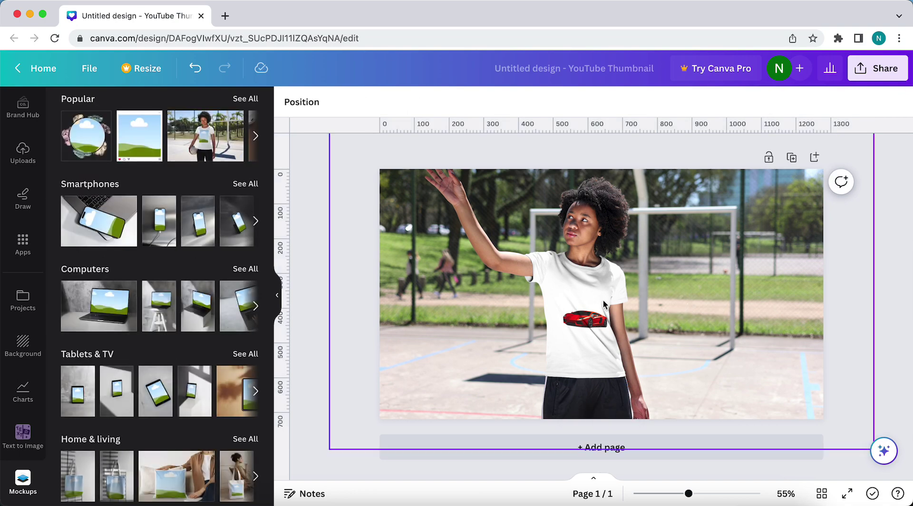
- Add a smartphone mockup from the full Smartphones list and enlarge it
scroll(143, 309, down, 9)
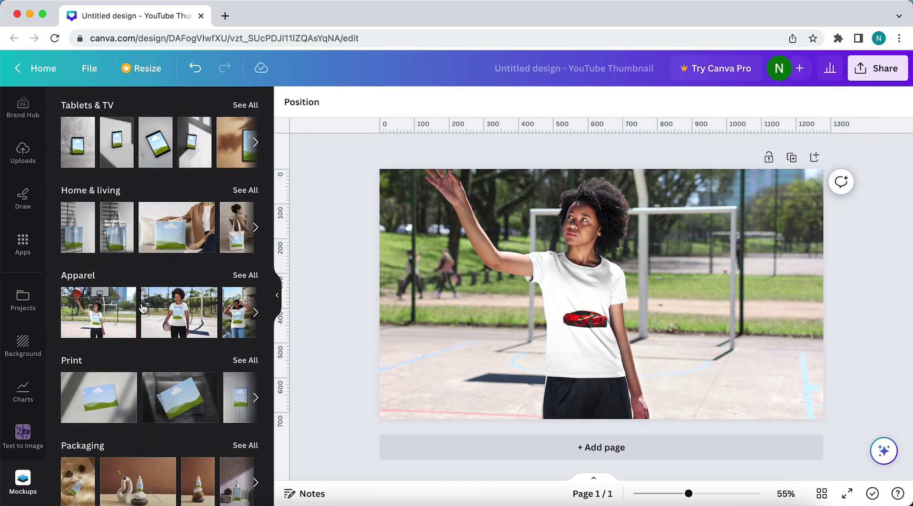
scroll(135, 348, up, 9)
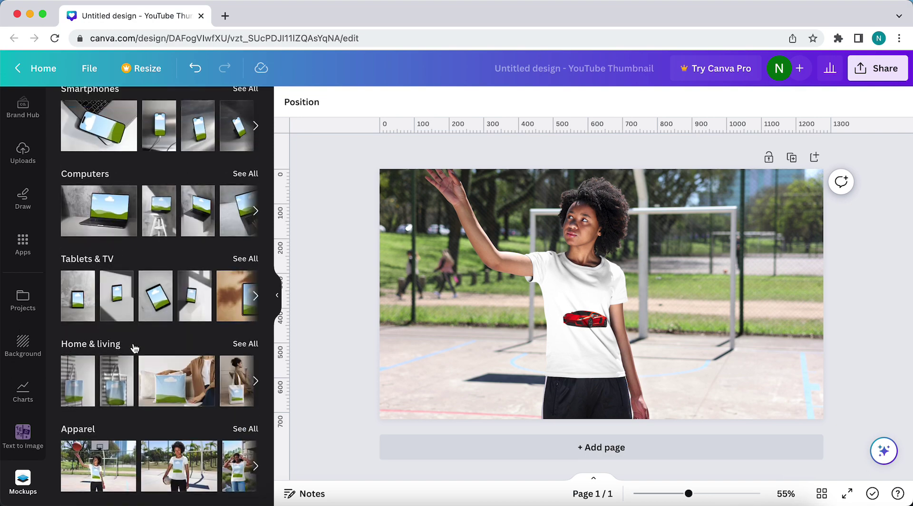
click(236, 195)
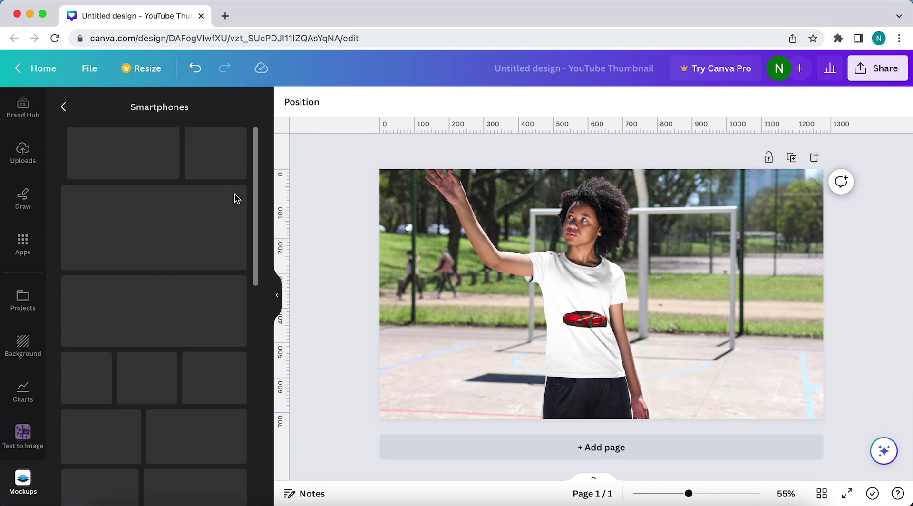
click(140, 342)
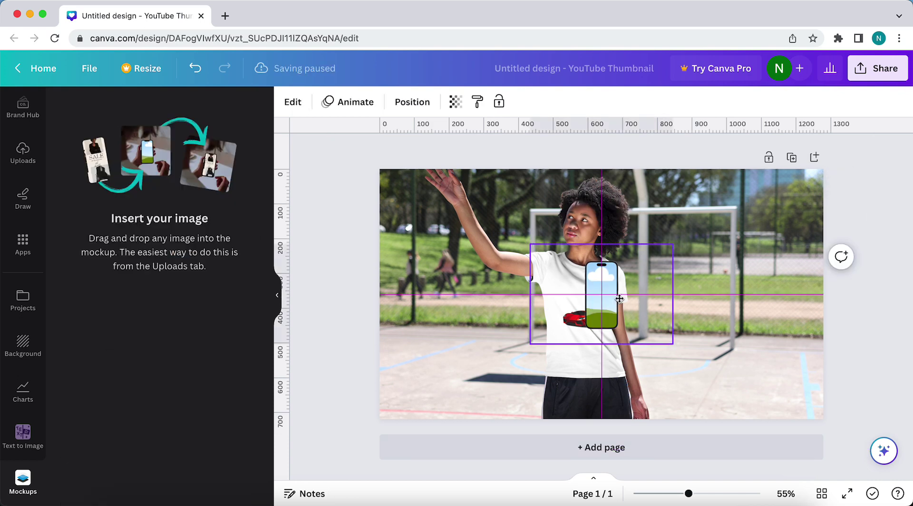
drag(601, 295, 469, 270)
drag(542, 321, 663, 407)
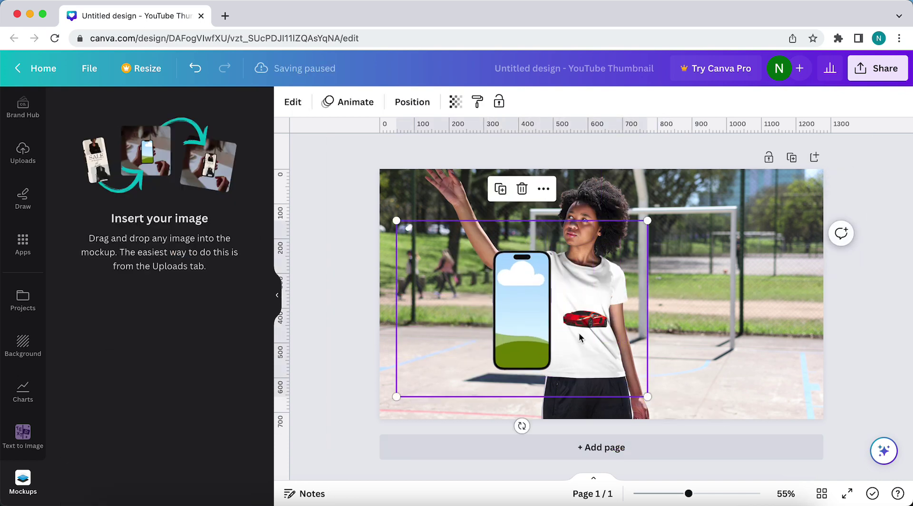
- Delete the background t-shirt photo and centre the phone mockup on the page
click(691, 344)
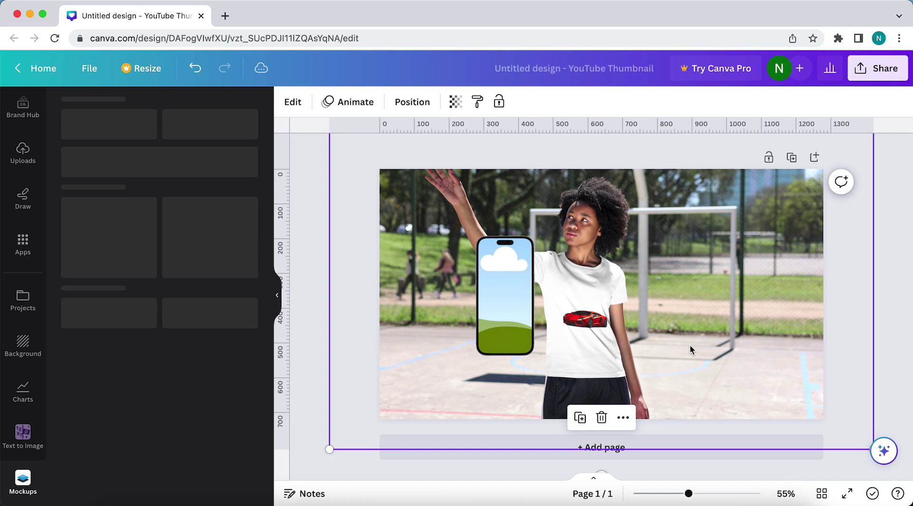
key(Delete)
click(459, 265)
drag(459, 264, 559, 276)
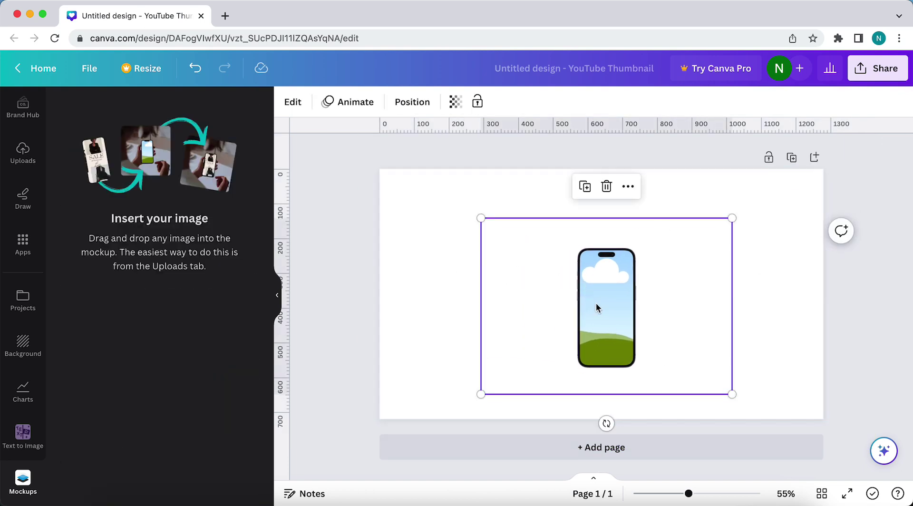
drag(598, 308, 578, 295)
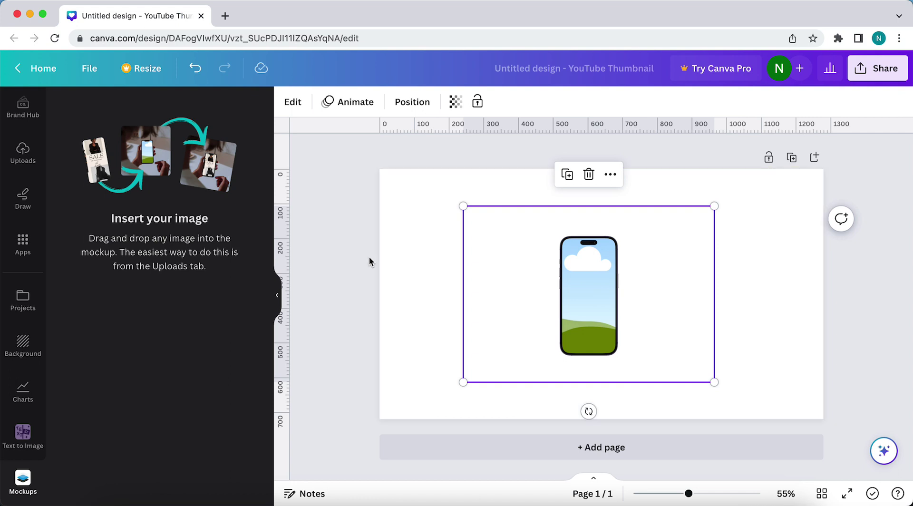
click(330, 276)
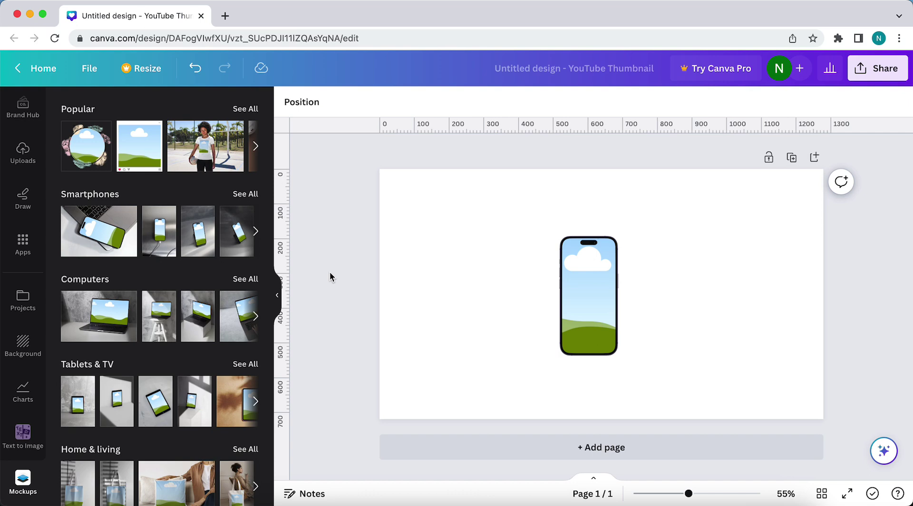